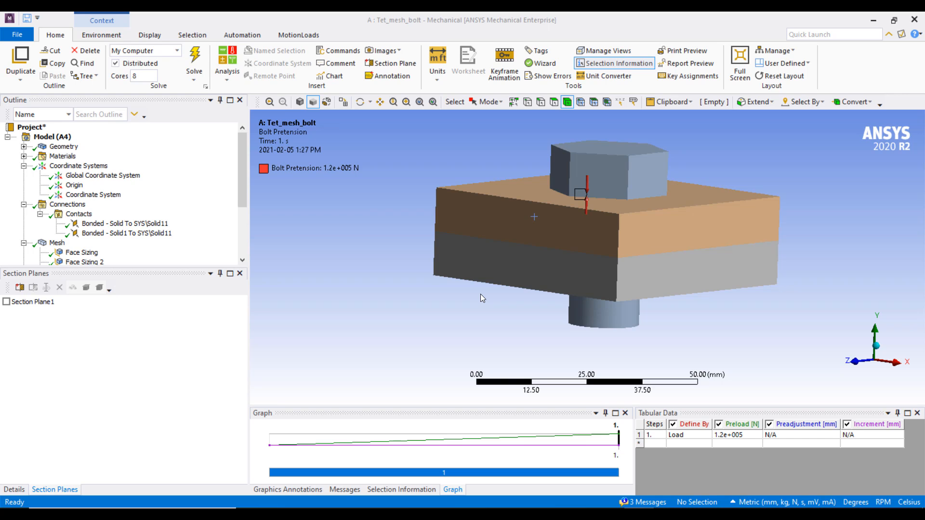
Review the two bonded contacts, first between the two plates and second between the bolt head and the upper plate.
left_click(127, 223)
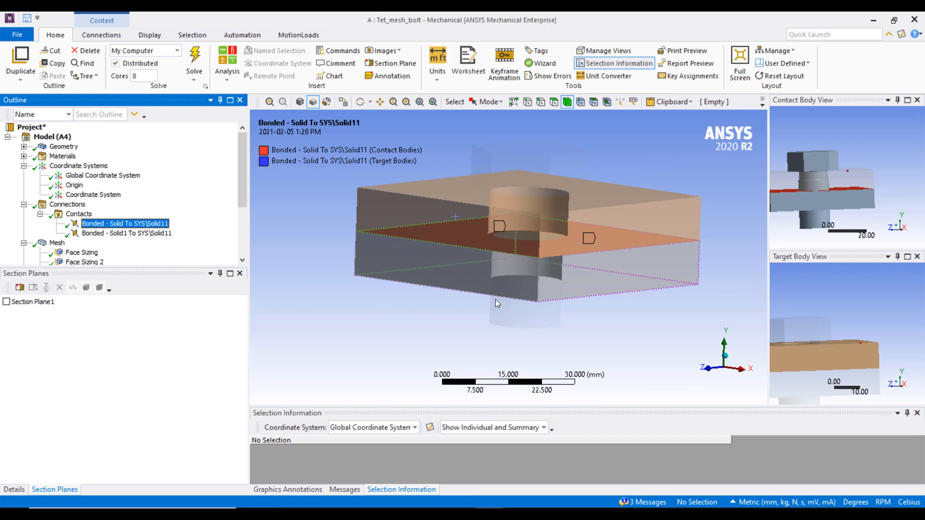
mouse_move(542, 273)
middle_mouse_down()
mouse_move(549, 270)
mouse_move(536, 275)
middle_mouse_up()
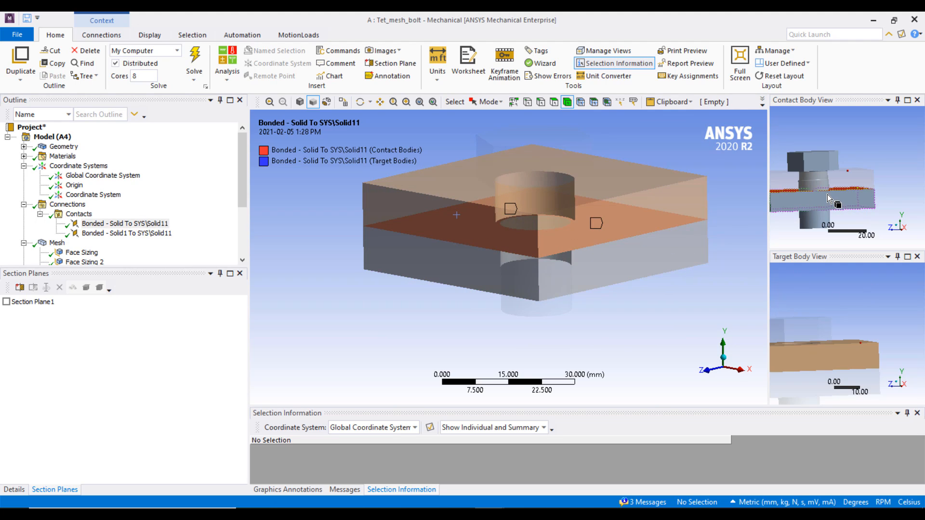
mouse_move(612, 241)
middle_mouse_down()
mouse_move(598, 248)
mouse_move(607, 230)
middle_mouse_up()
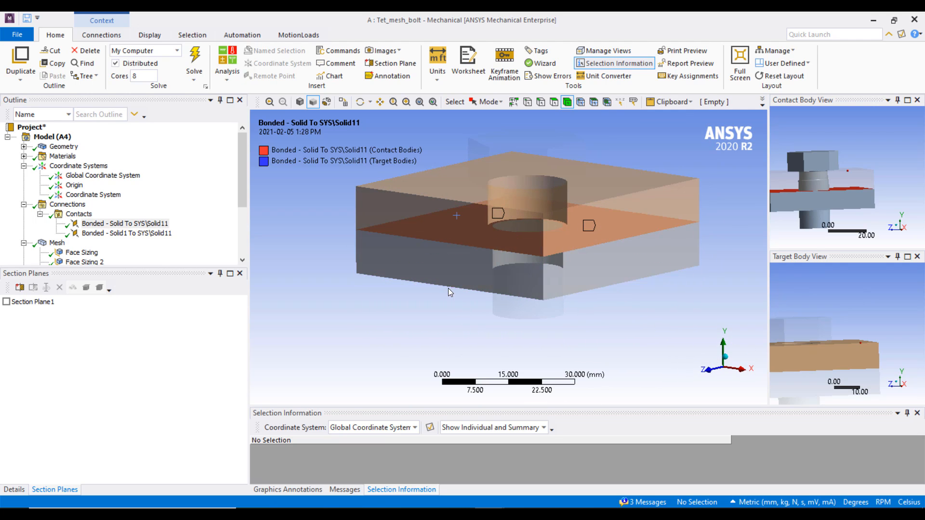
left_click(96, 234)
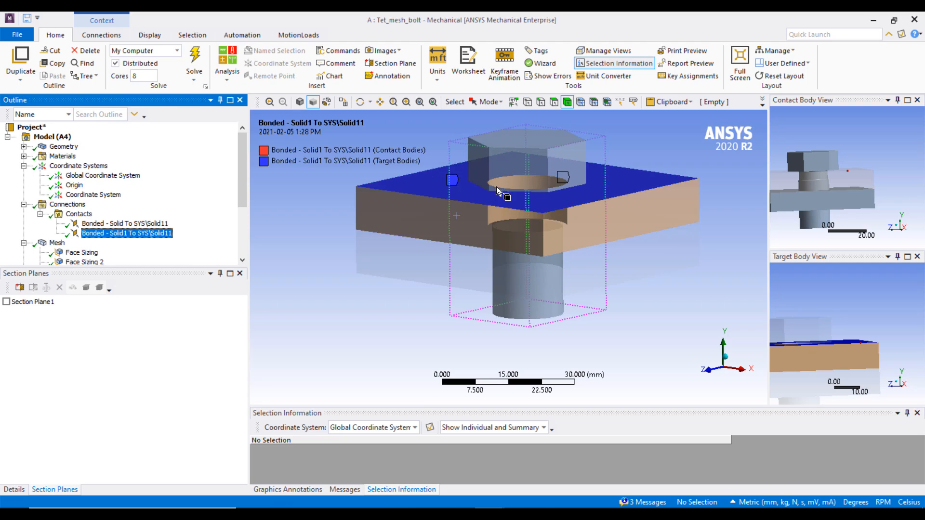
middle_click_drag(503, 190, 523, 200)
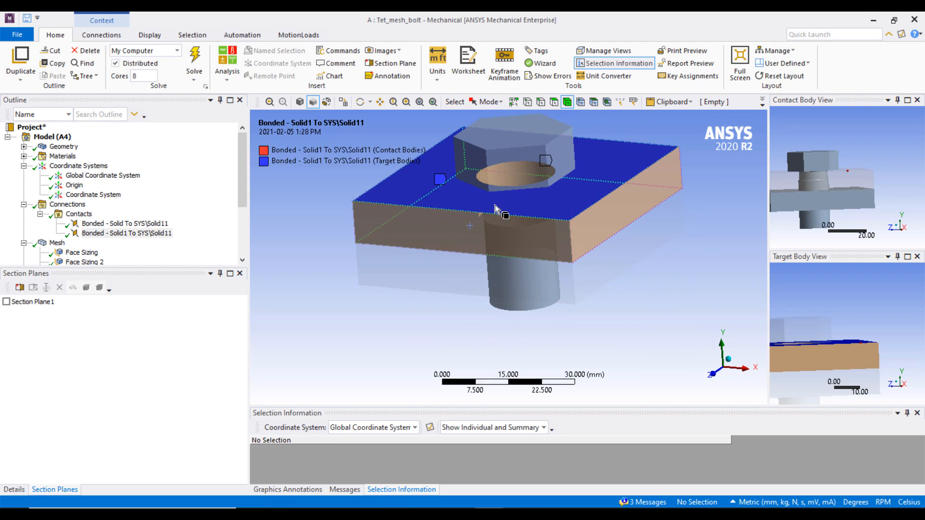
Select the lower plate body and inspect where the Fixed Support is applied on that plate.
scroll(159, 243, "down", 2)
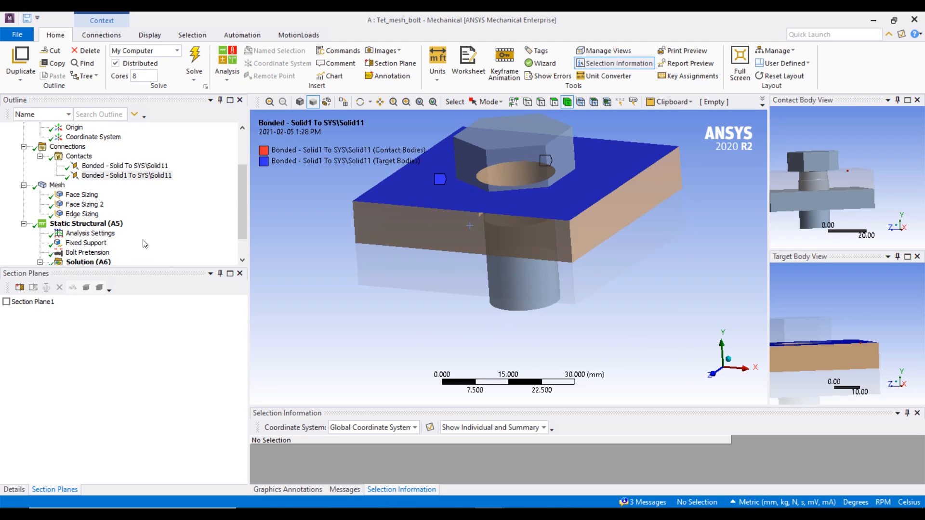
middle_click_drag(531, 258, 512, 288)
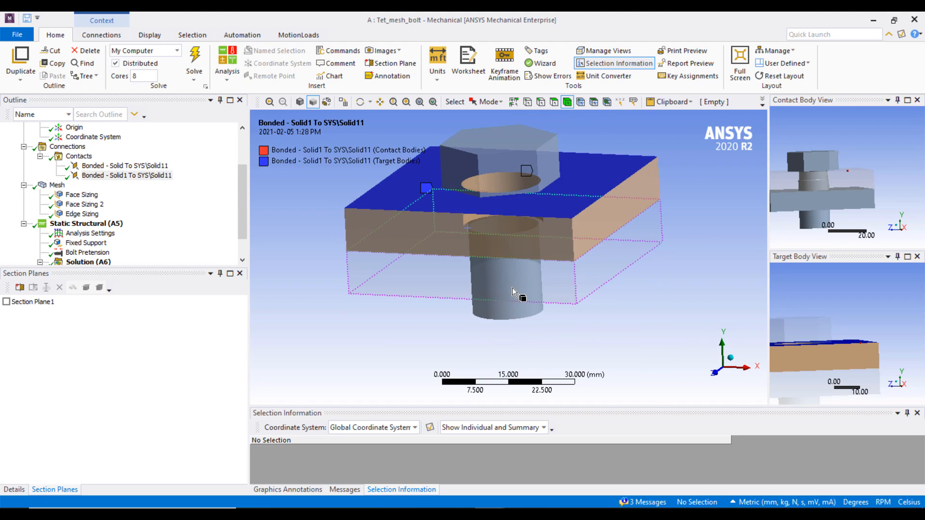
left_click(493, 274)
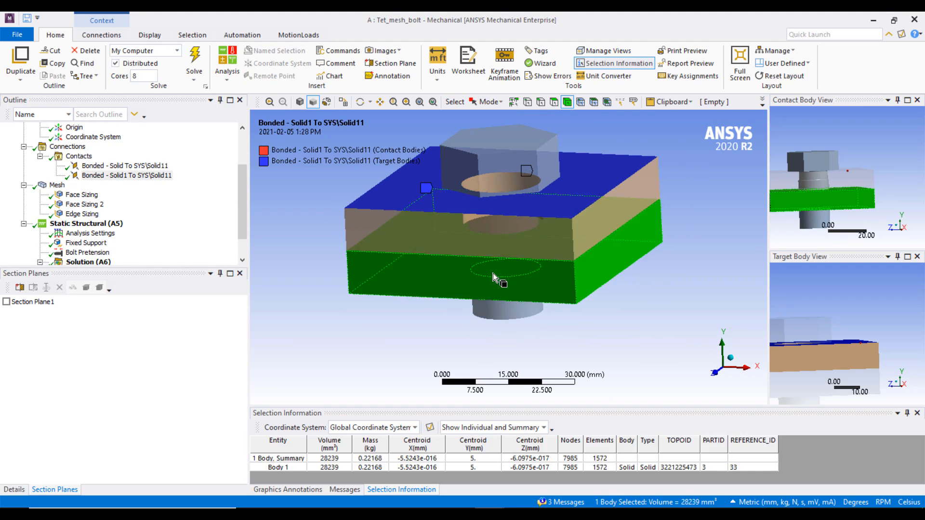
middle_click_drag(585, 277, 514, 296)
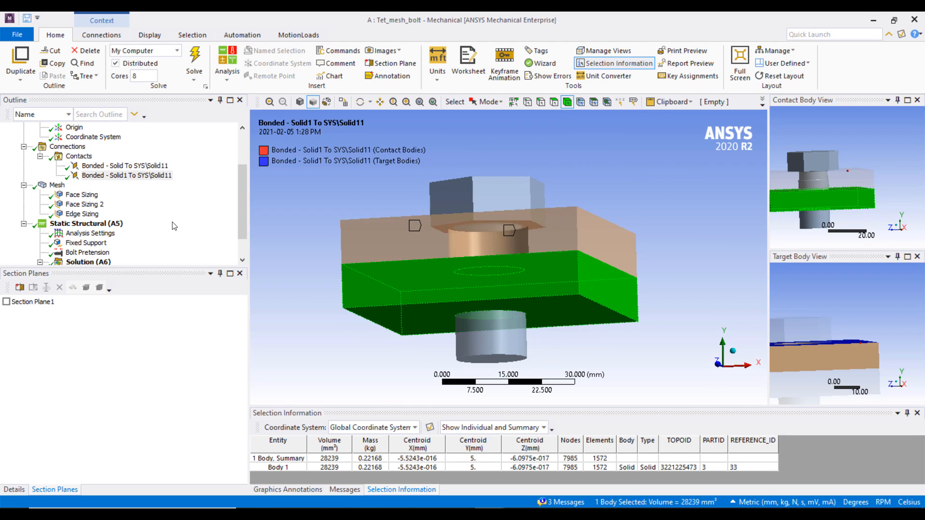
left_click(86, 243)
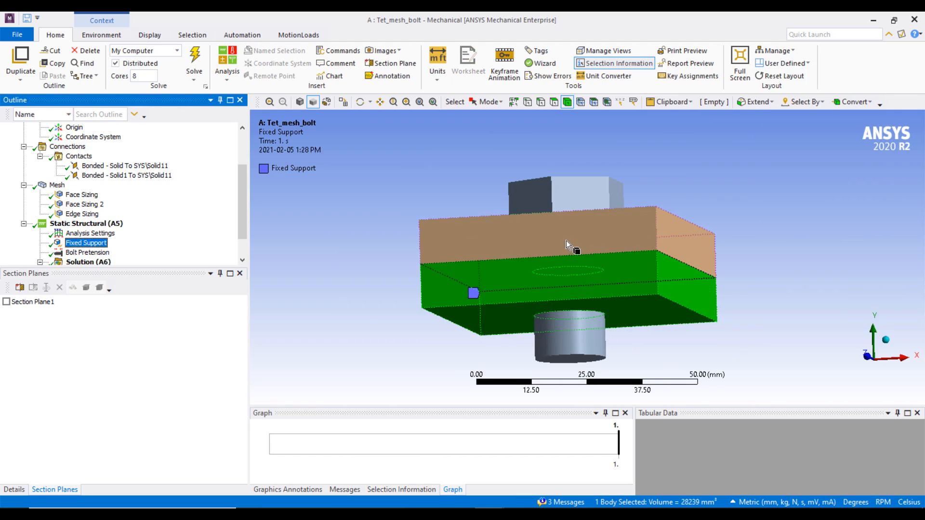
middle_click_drag(566, 241, 559, 299)
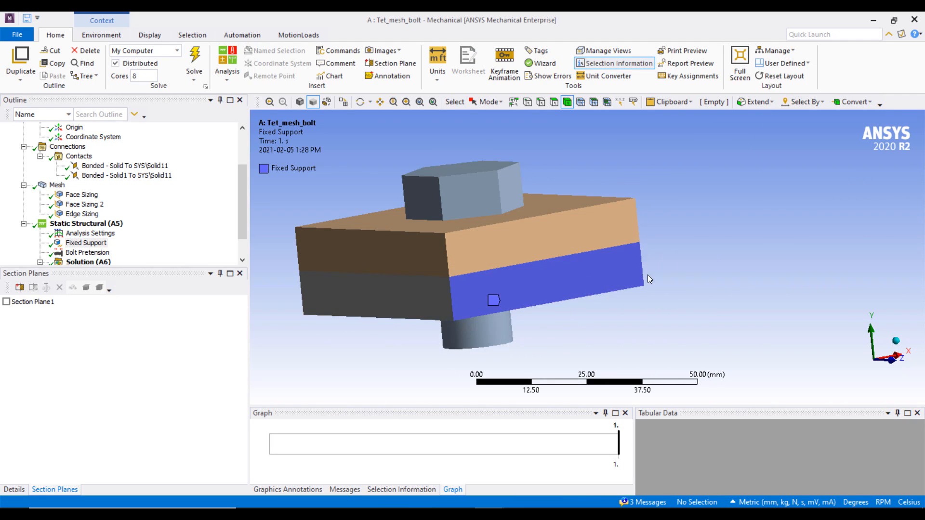
middle_click_drag(647, 279, 586, 290)
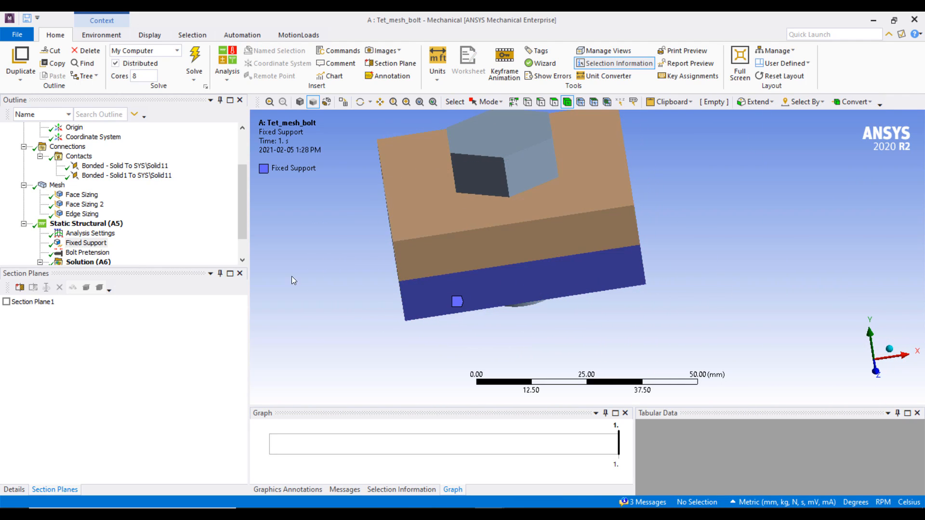
Hide the upper plate body to expose the bolt shank beneath the head.
left_click(511, 236)
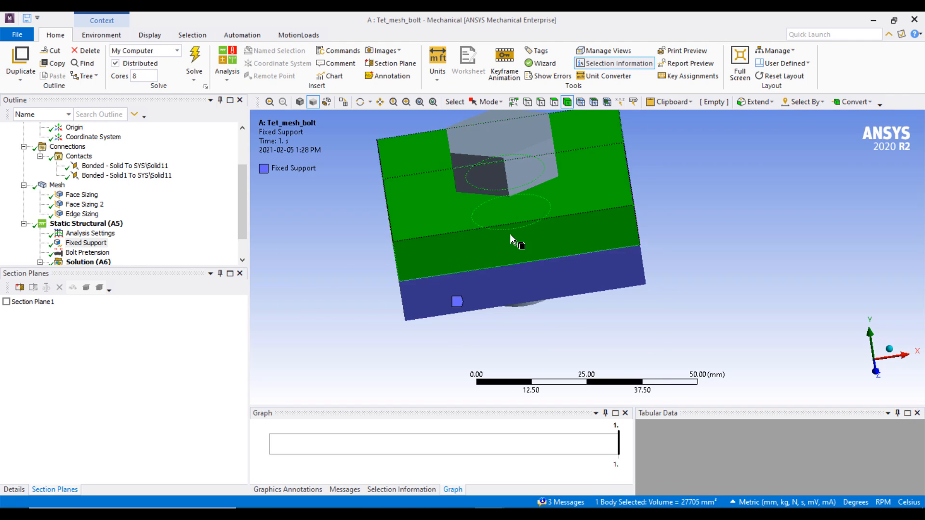
right_click(511, 236)
left_click(561, 261)
Examine the Bolt Pretension load and the shank face it is applied to below the bolt head.
left_click(86, 253)
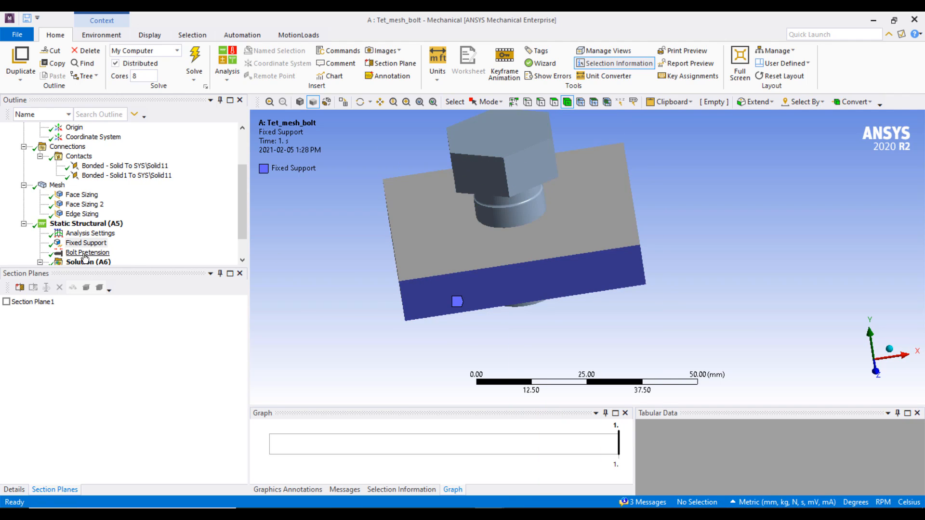
middle_click_drag(488, 199, 433, 193)
scroll(525, 229, "up", 3)
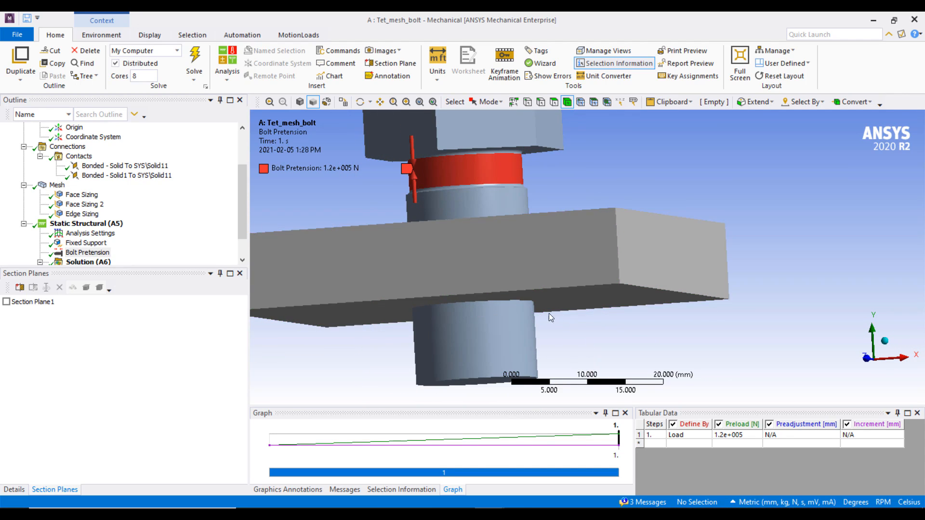
middle_click_drag(548, 258, 616, 305, "ctrl")
scroll(615, 306, "up", 4)
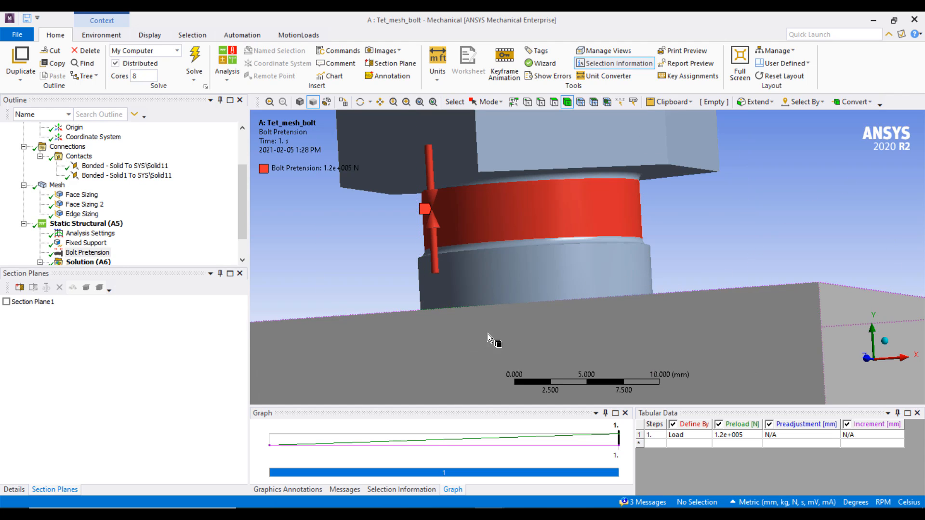
scroll(588, 267, "down", 3)
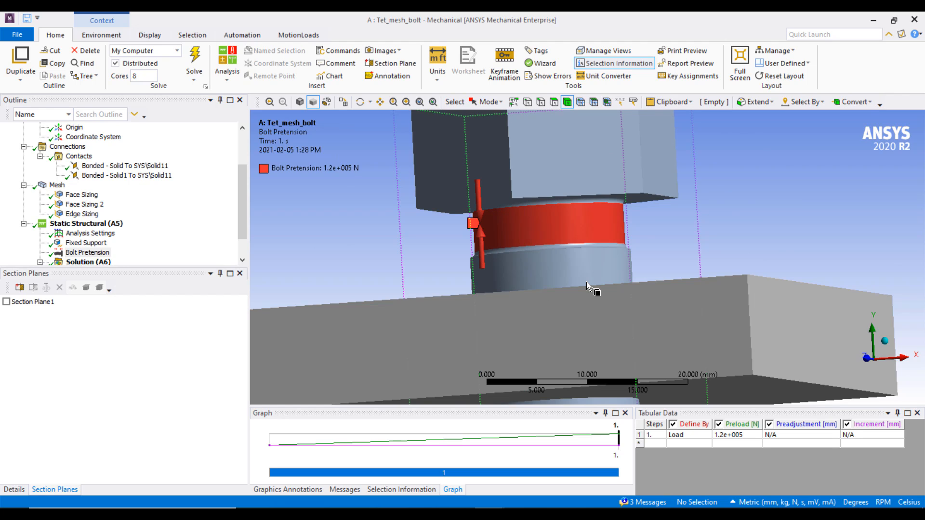
Display the mesh and inspect the elements on the bolt head, shank and lower plate from several angles.
left_click(57, 184)
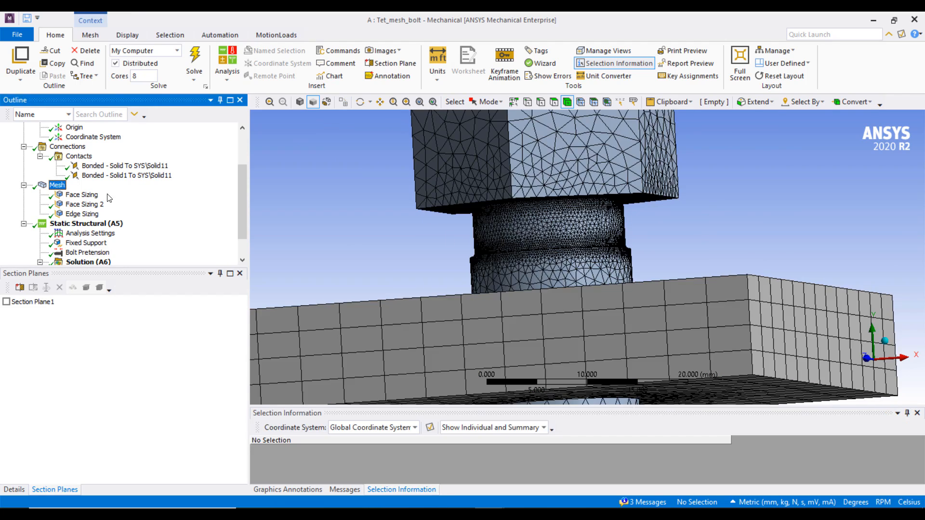
mouse_move(604, 245)
middle_mouse_down()
mouse_move(697, 249)
mouse_move(593, 256)
middle_mouse_up()
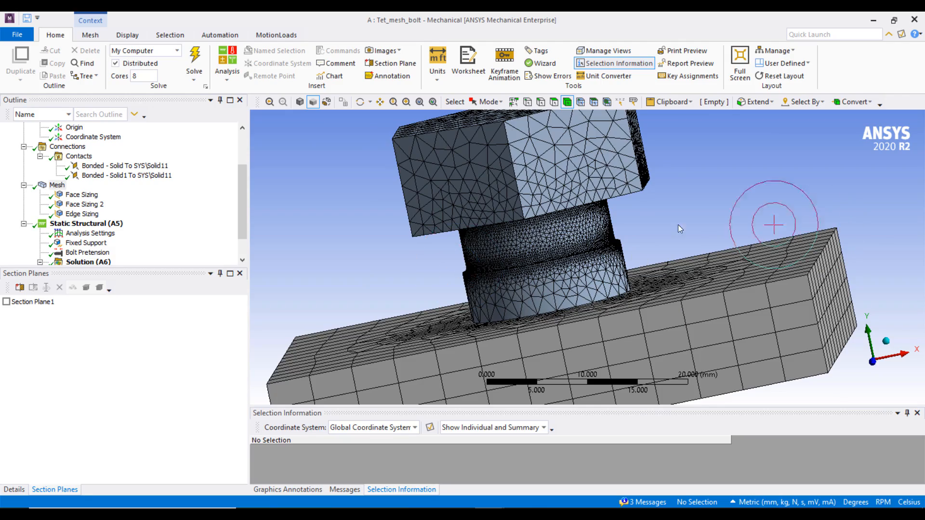
middle_click_drag(773, 225, 585, 214)
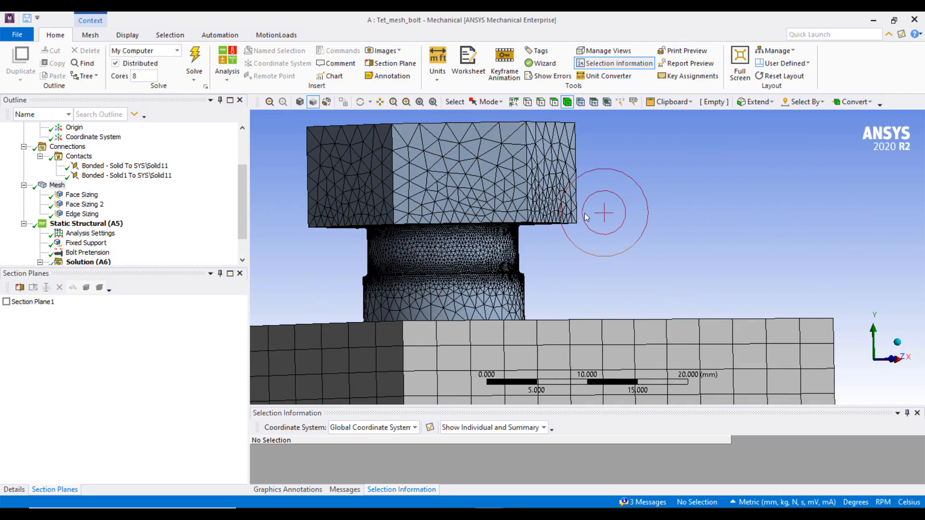
Show the pretension Coordinate System on the shank and cut the model there with Section Plane1.
left_click(93, 136)
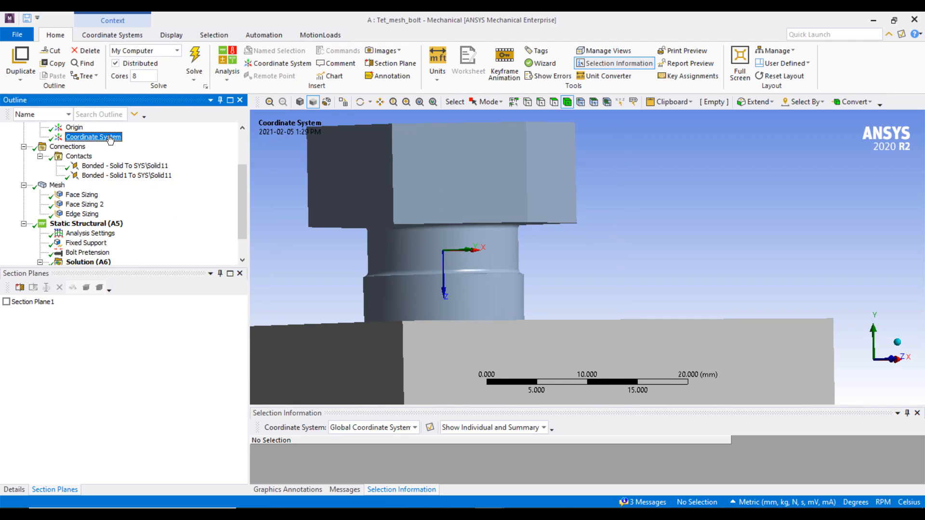
left_click(6, 302)
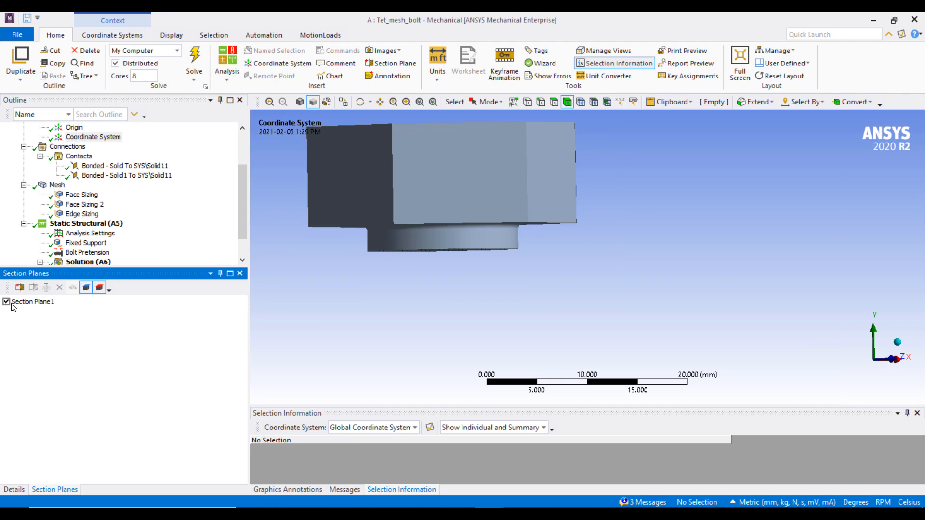
middle_click_drag(492, 265, 569, 210)
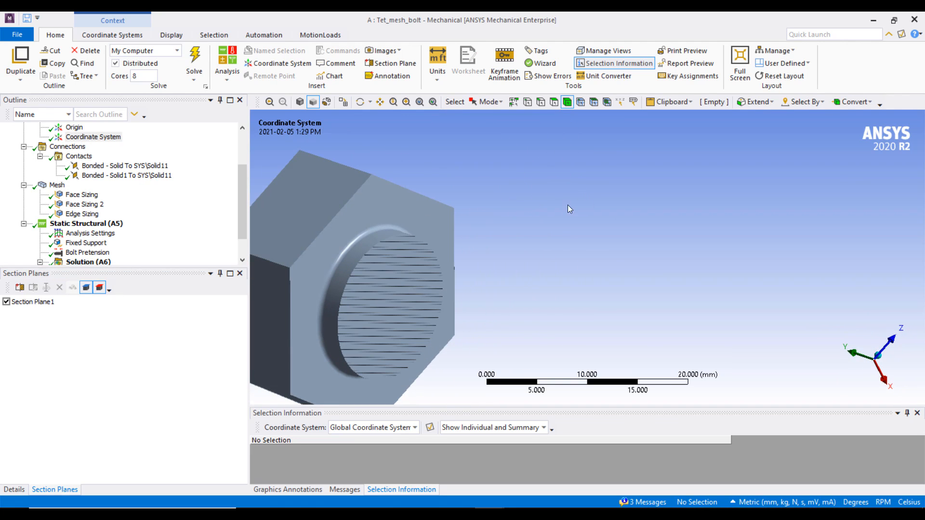
Display the sectioned mesh with whole elements and examine the tetrahedral elements across the bolt shank's cut.
left_click(57, 185)
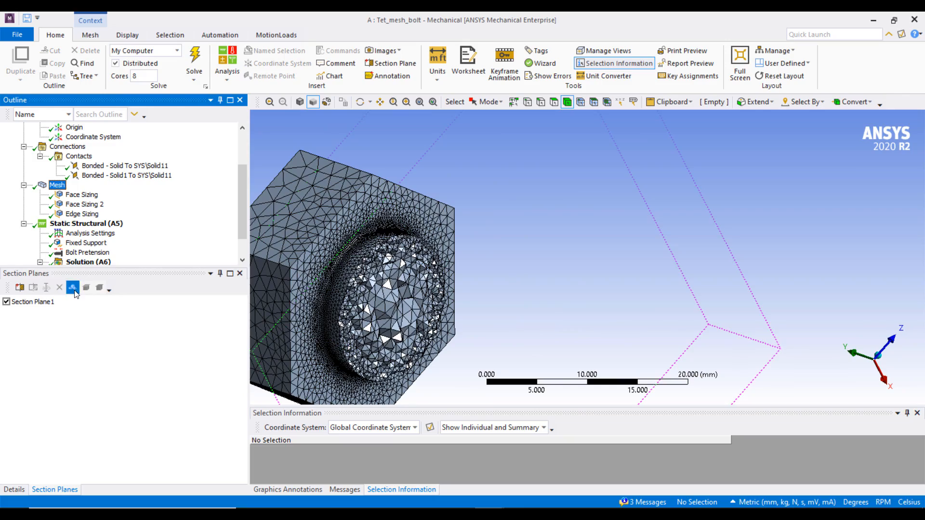
left_click(72, 288)
left_click(73, 289)
scroll(611, 270, "up", 8)
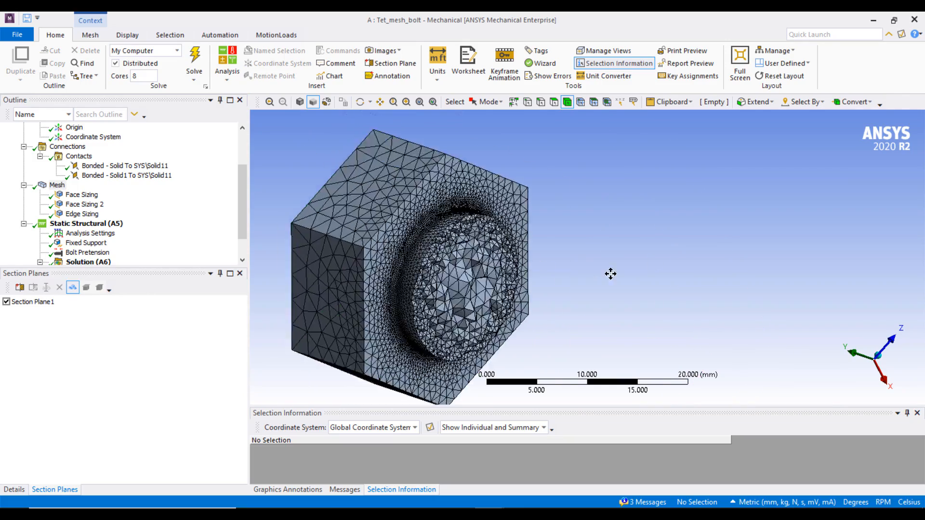
middle_click_drag(644, 270, 635, 337, "shift")
middle_click_drag(582, 287, 519, 252)
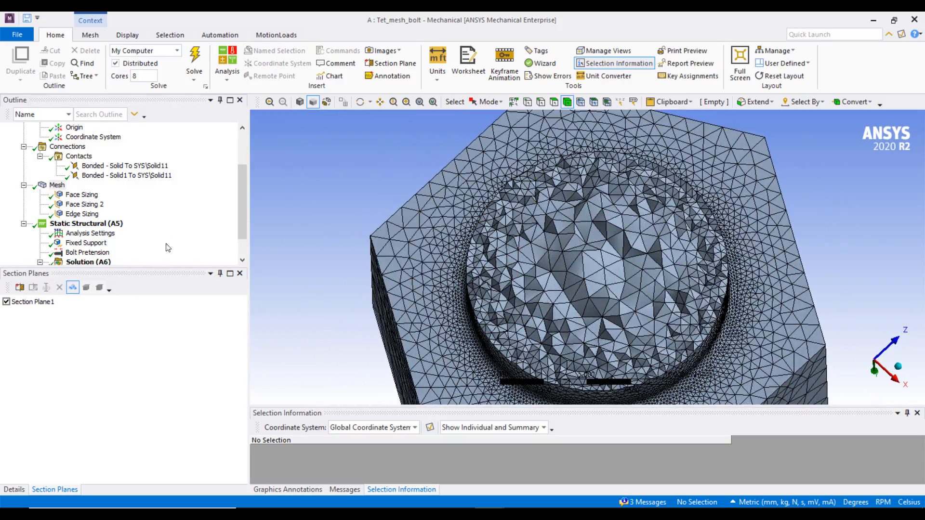
Read the Solution Information output for the preprocessing CP time and the run's final CP and elapsed times.
scroll(168, 236, "down", 1)
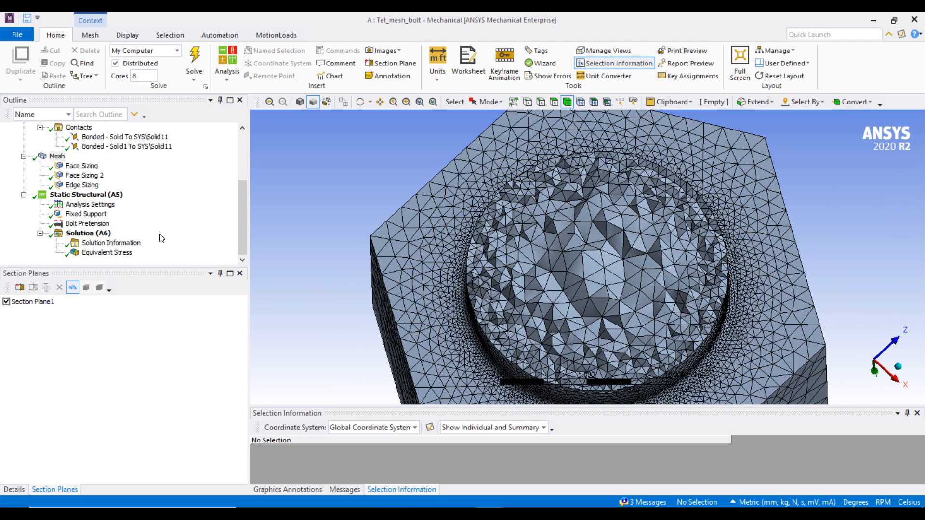
left_click(112, 243)
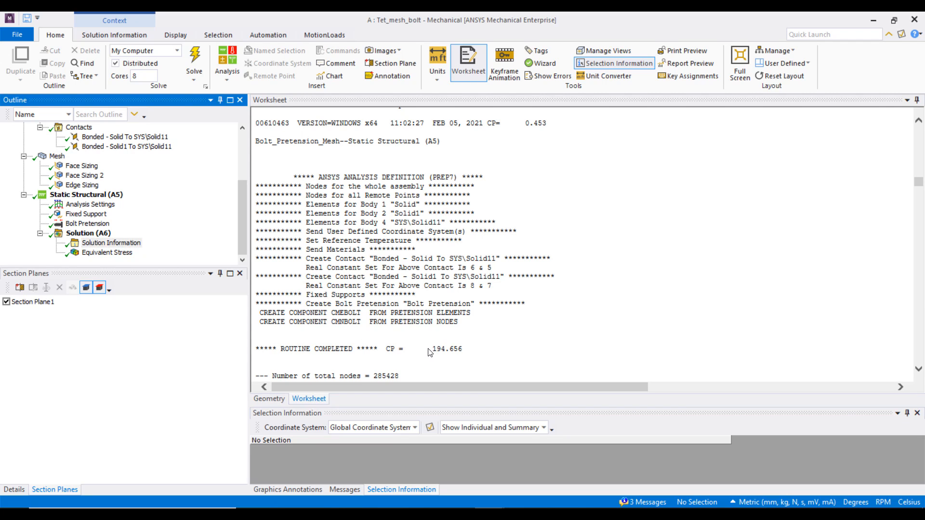
left_click_drag(428, 352, 462, 359)
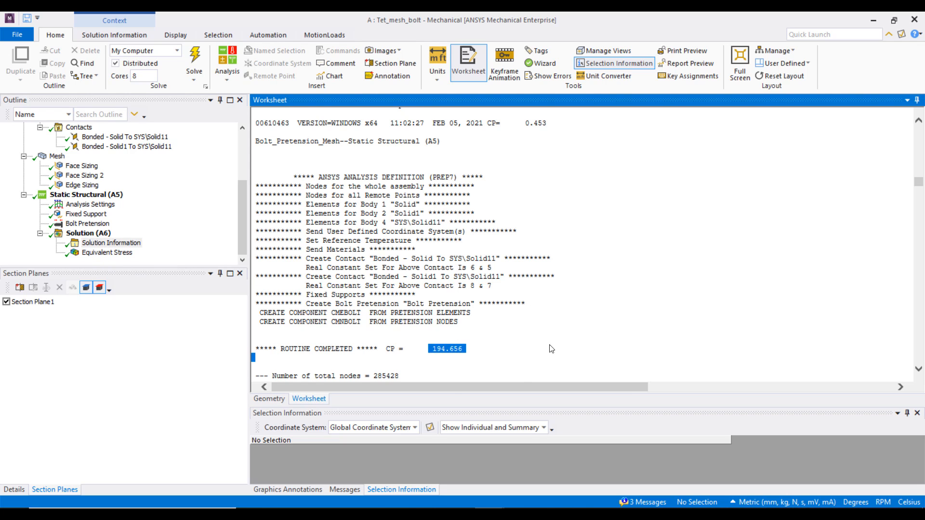
left_click_drag(918, 182, 920, 371)
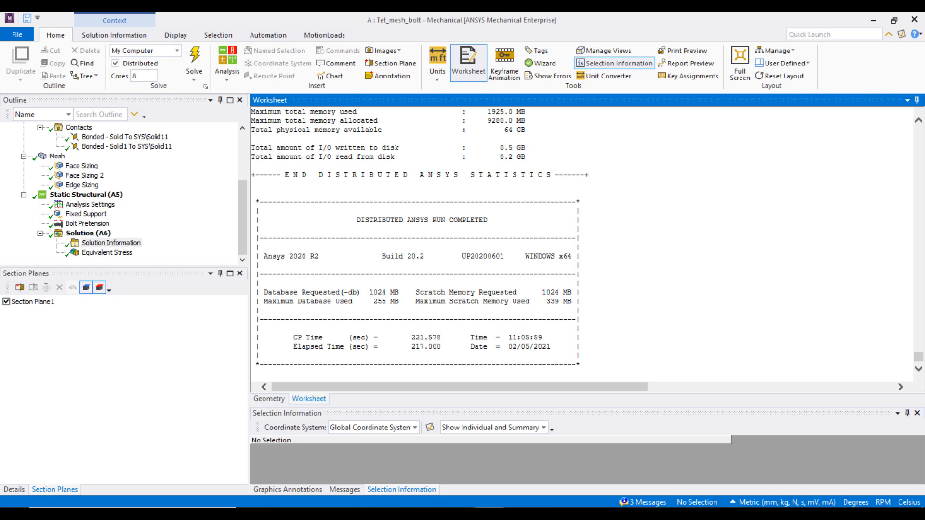
Switch to the B : Wedge mesh model window and turn off Section Plane1 to show the full mesh.
mouse_move(489, 513)
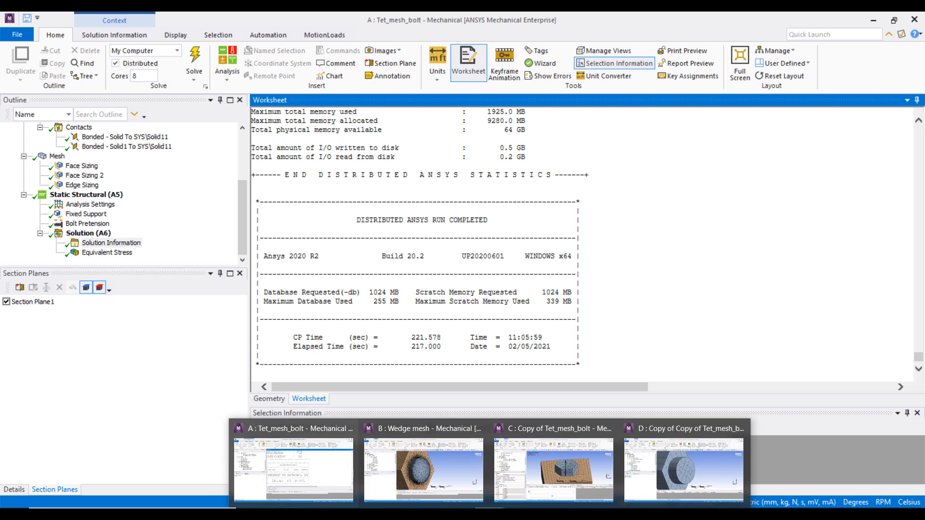
left_click(406, 476)
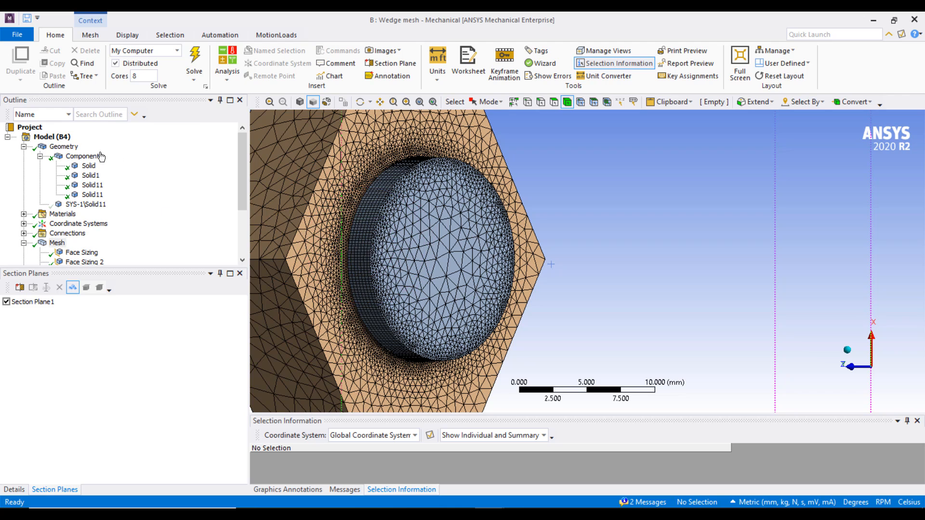
left_click(10, 304)
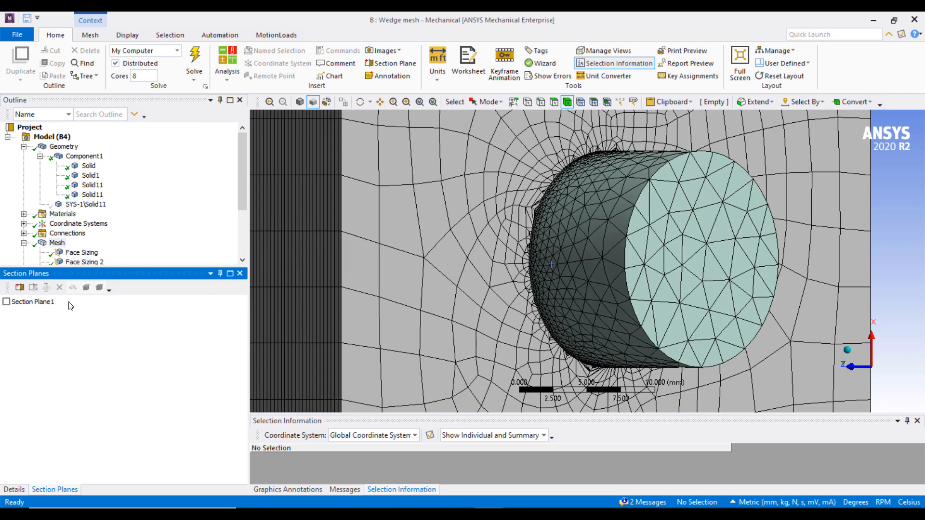
Inspect the wedge-meshed shank segment below the bolt head and the adjoining tetrahedral bolt mesh.
left_click(537, 402)
middle_click_drag(528, 391, 567, 376)
scroll(574, 243, "up", 3)
mouse_move(562, 227)
middle_mouse_down()
mouse_move(555, 202)
mouse_move(559, 213)
middle_mouse_up()
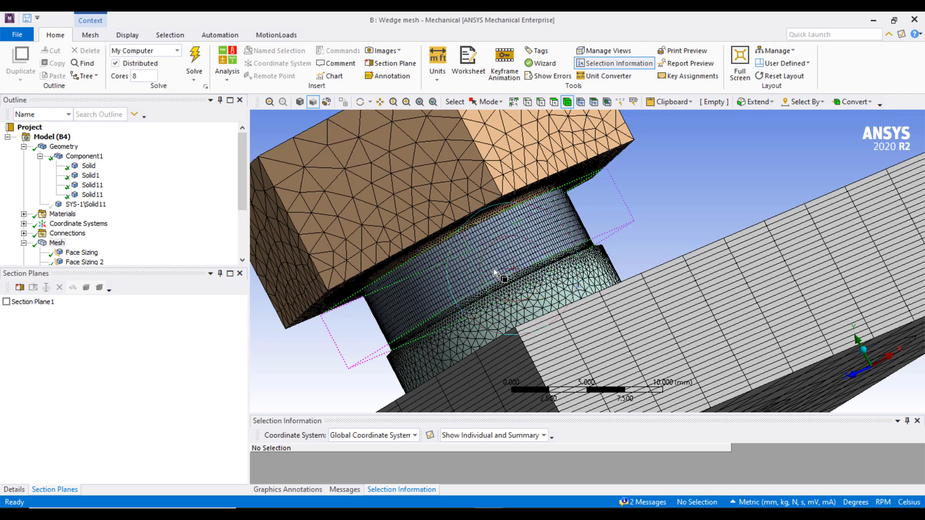
scroll(493, 268, "down", 4)
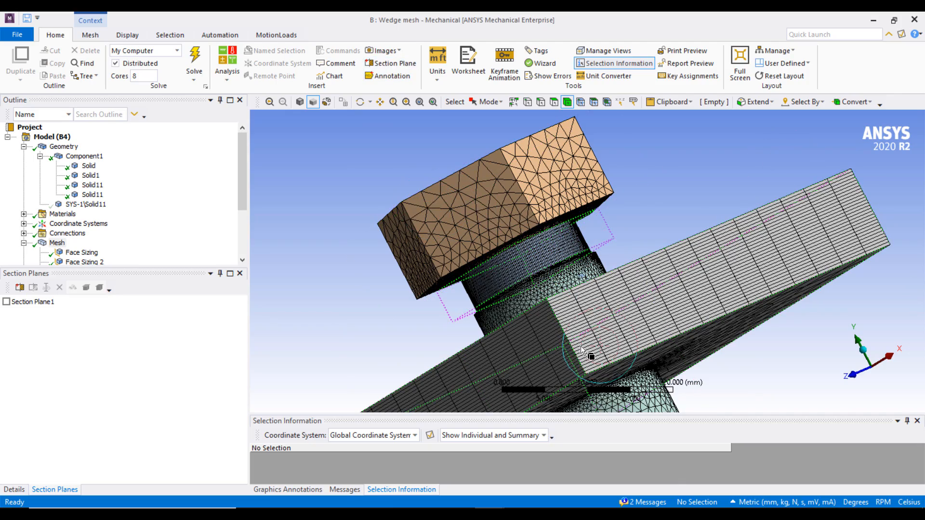
Hide the bolt head body and turn on Section Plane1 to examine the mesh across the wedge-meshed shank segment.
scroll(541, 277, "up", 2)
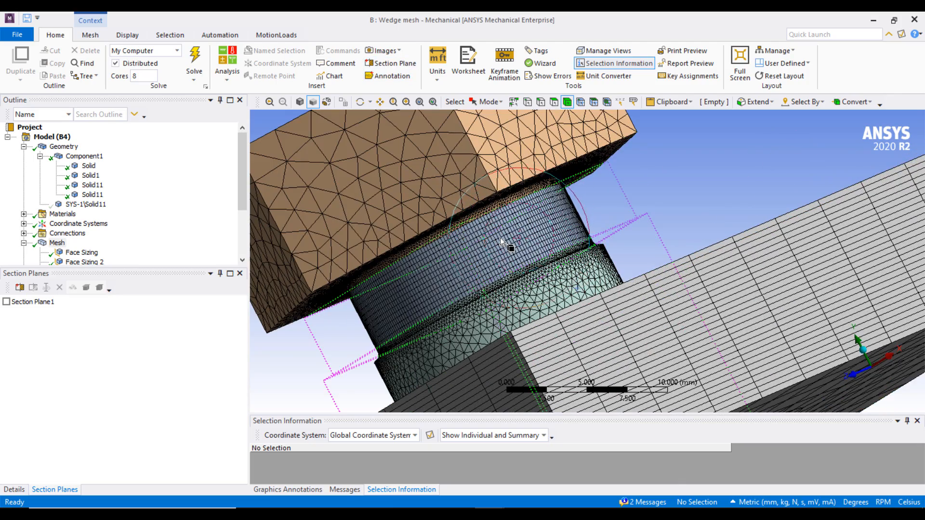
scroll(500, 238, "up", 3)
left_click(490, 201)
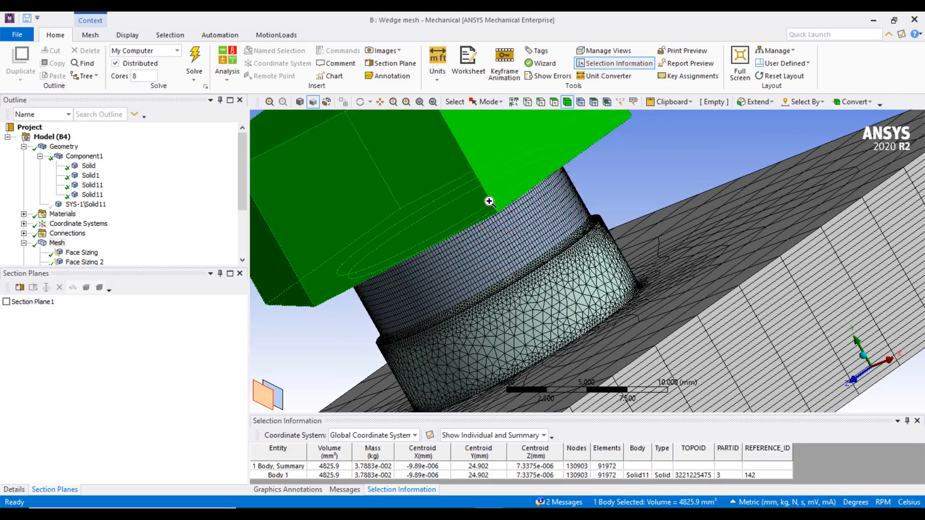
right_click(489, 201)
left_click(523, 219)
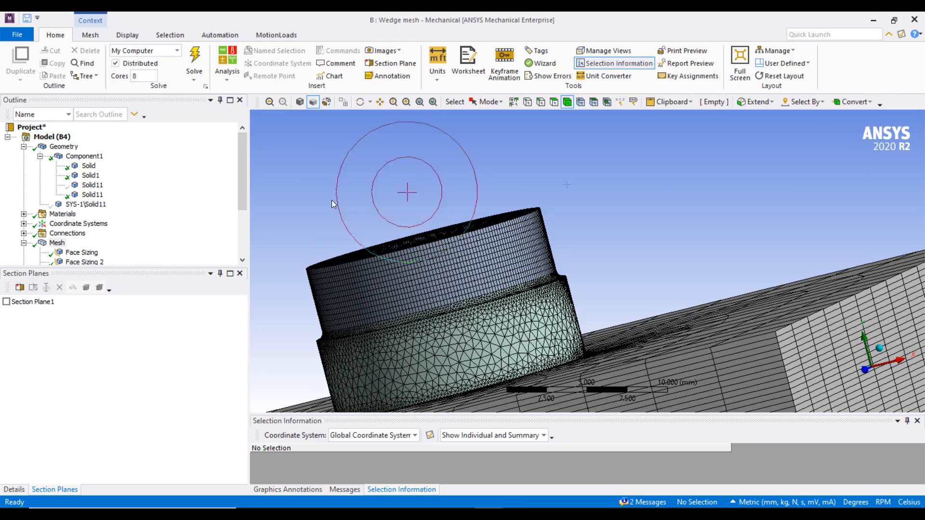
left_click(6, 302)
middle_click_drag(461, 293, 297, 325)
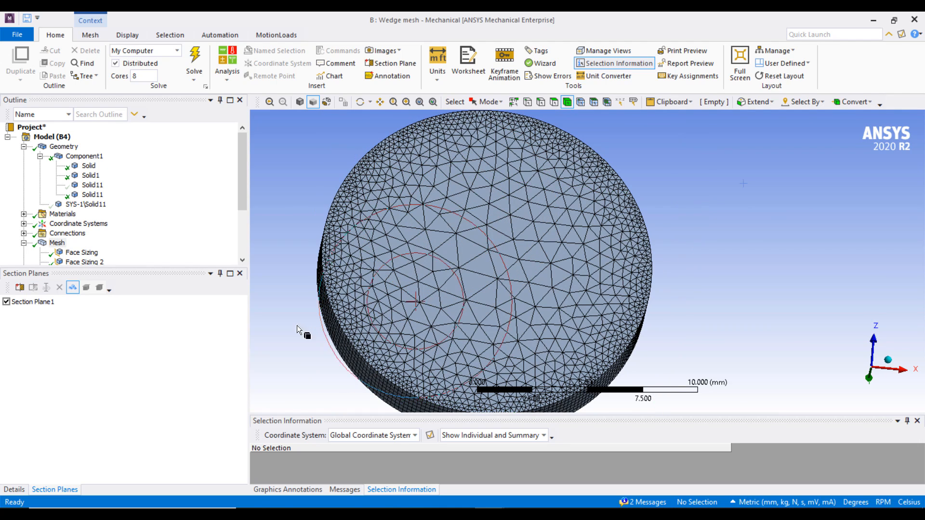
Search the wedge model's Solution Information output for "bol" and read the CP time after the bolt pretension entries.
scroll(115, 264, "down", 3)
left_click(112, 252)
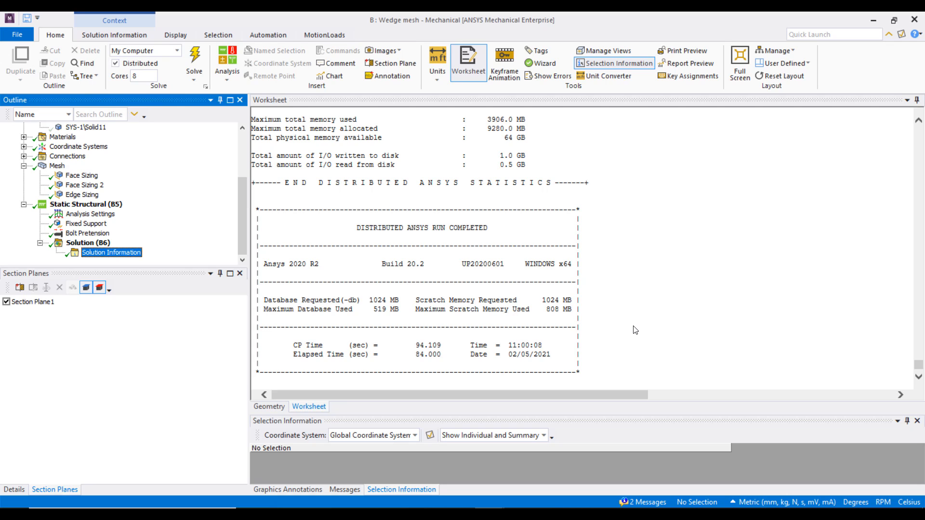
left_click(650, 186)
key("ctrl+f")
type("bol")
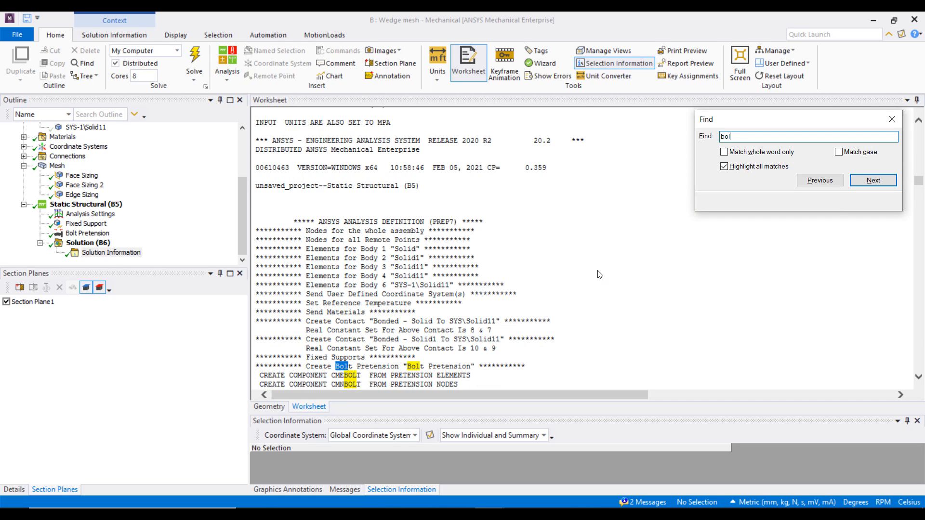
scroll(600, 279, "down", 3)
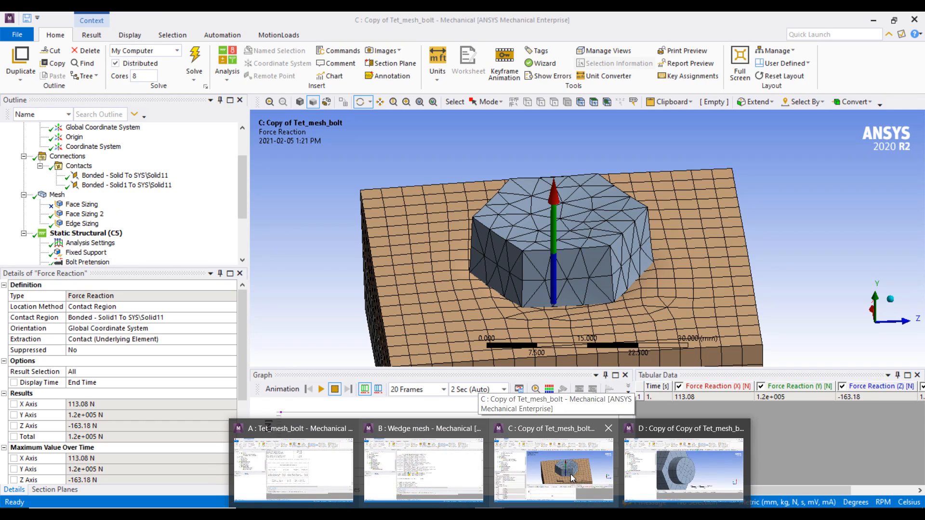
Switch to the C : Copy of Tet_mesh_bolt model window and hide the upper plate body to expose the shank.
left_click(570, 475)
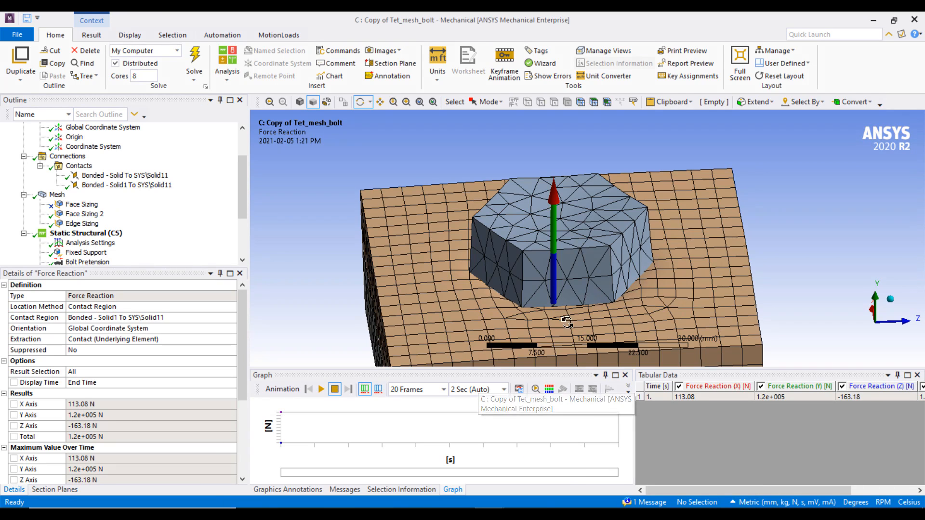
scroll(546, 279, "up", 3)
scroll(547, 294, "down", 6)
left_click_drag(548, 332, 577, 312)
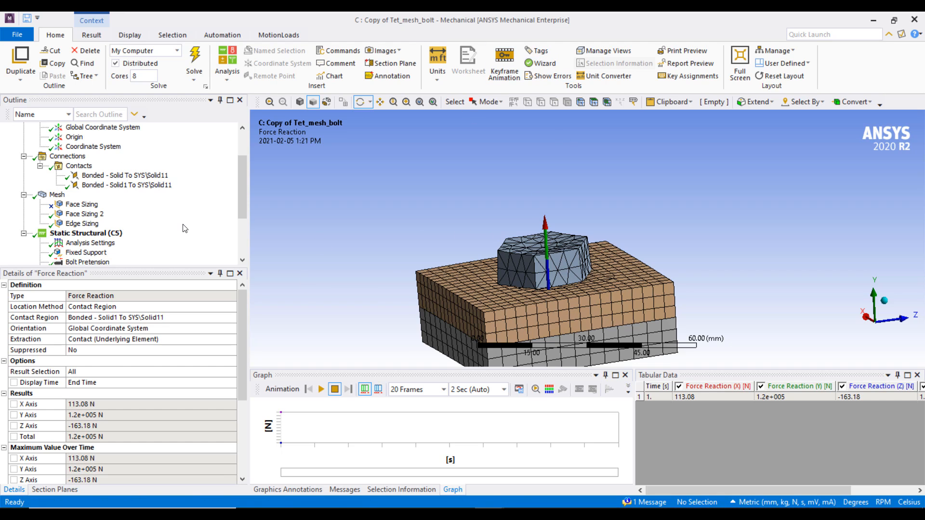
scroll(189, 232, "up", 2)
left_click(63, 147)
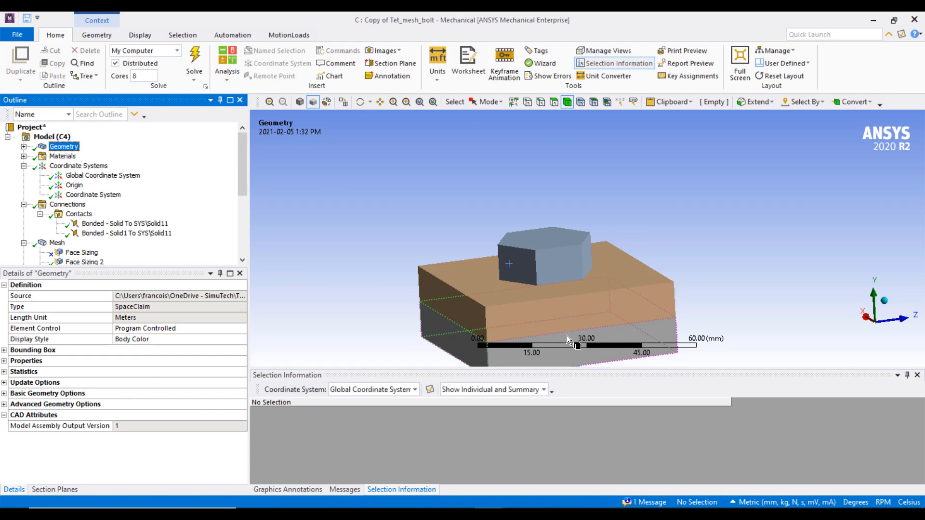
left_click(554, 312)
right_click(553, 311)
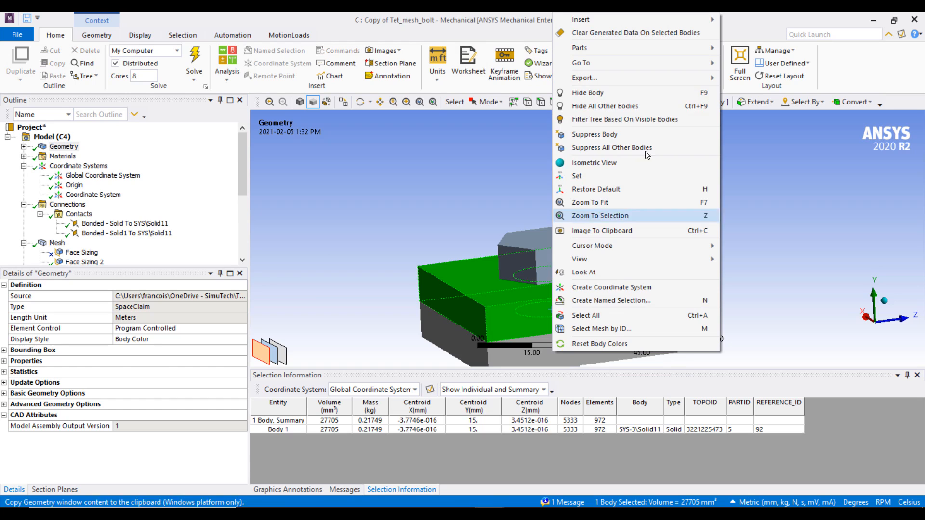
left_click(600, 96)
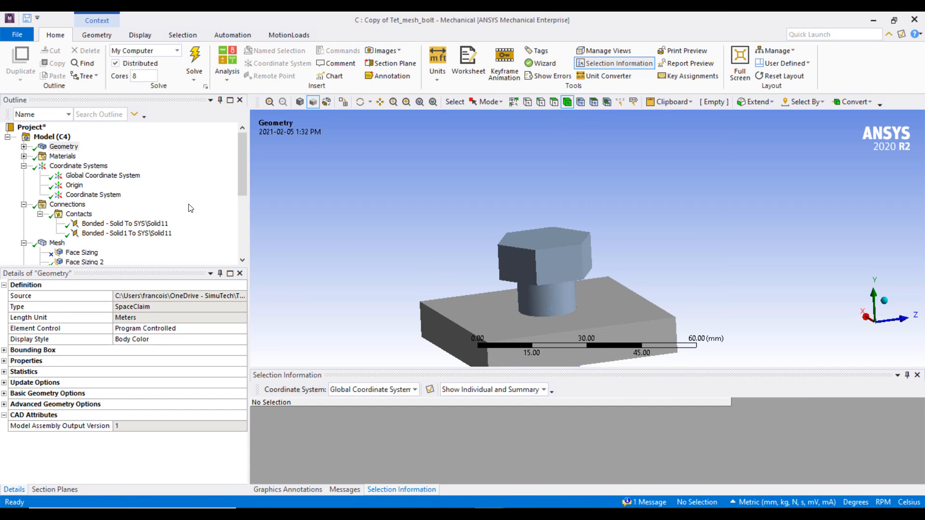
Display the mesh and inspect the coarse elements on the bolt head, shank and lower plate.
left_click(56, 243)
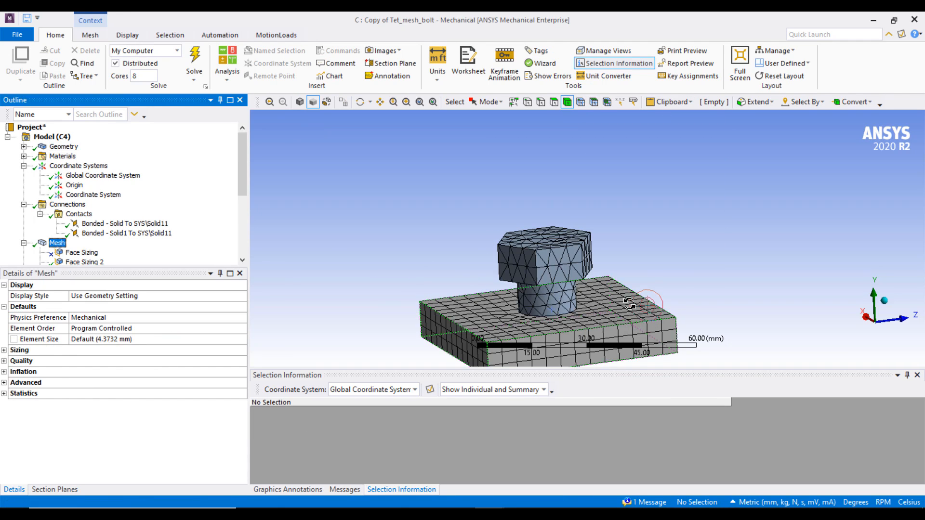
middle_click_drag(630, 306, 646, 298)
scroll(75, 236, "down", 2)
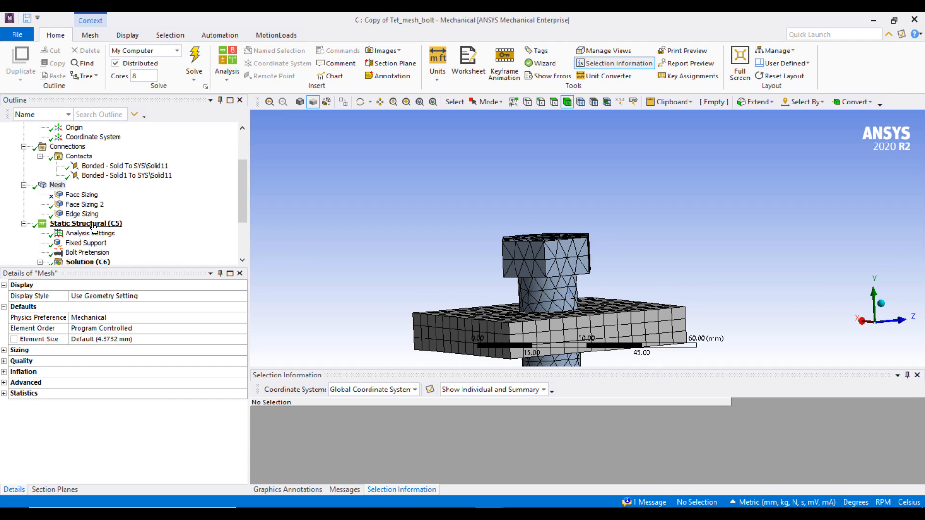
scroll(74, 236, "down", 1)
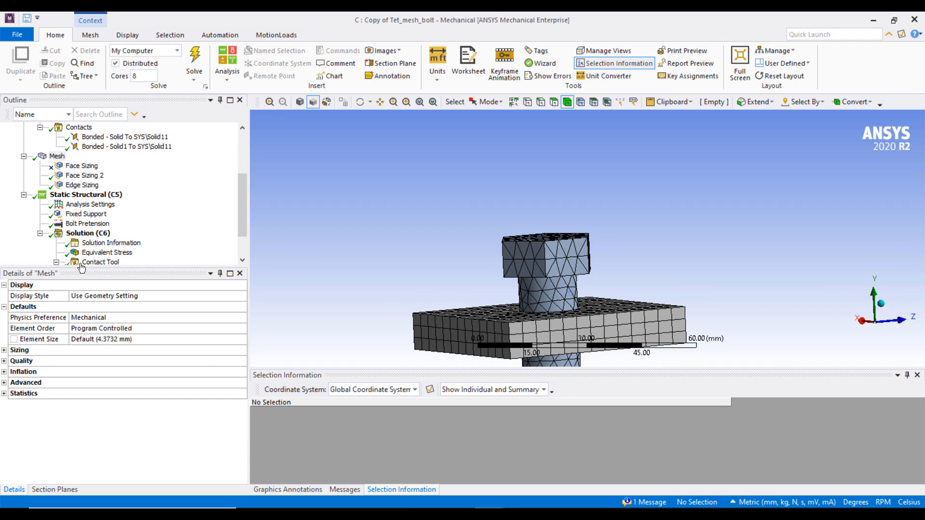
Turn on Section Plane2 and examine the coarse tetrahedral elements across the bolt shank's cut.
left_click(55, 490)
left_click(6, 312)
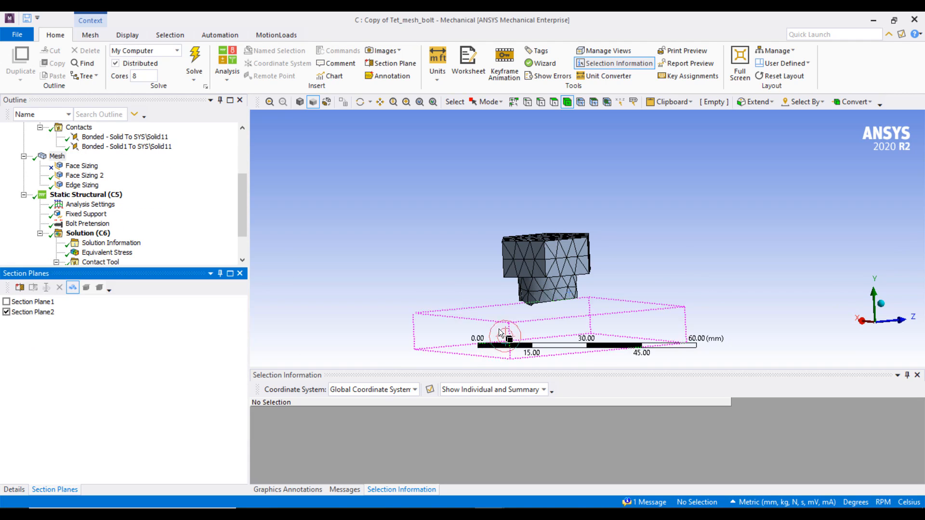
middle_click_drag(498, 329, 565, 213)
scroll(544, 311, "up", 3)
middle_click_drag(545, 310, 527, 245, "ctrl")
scroll(565, 207, "up", 5)
key("F7")
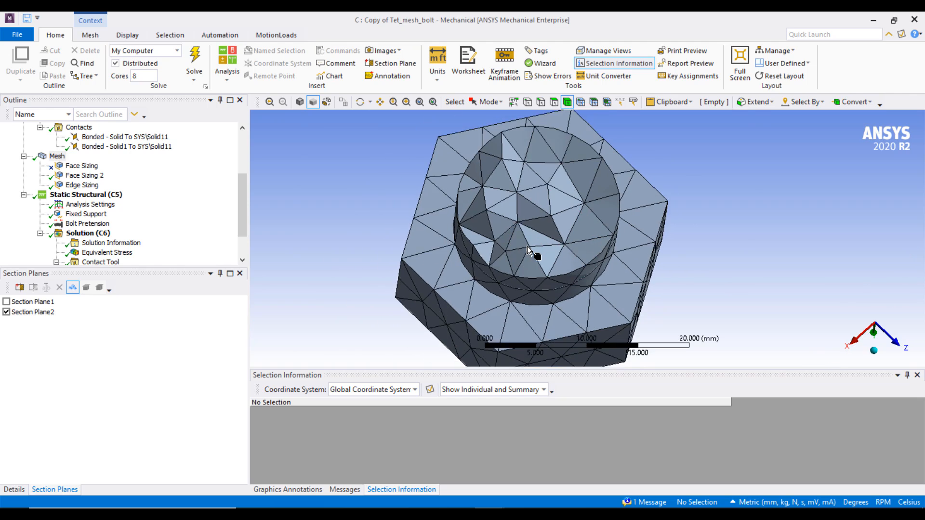
Open the coarse tetrahedral model's Solution Information output and search it for "bolt".
scroll(146, 245, "down", 2)
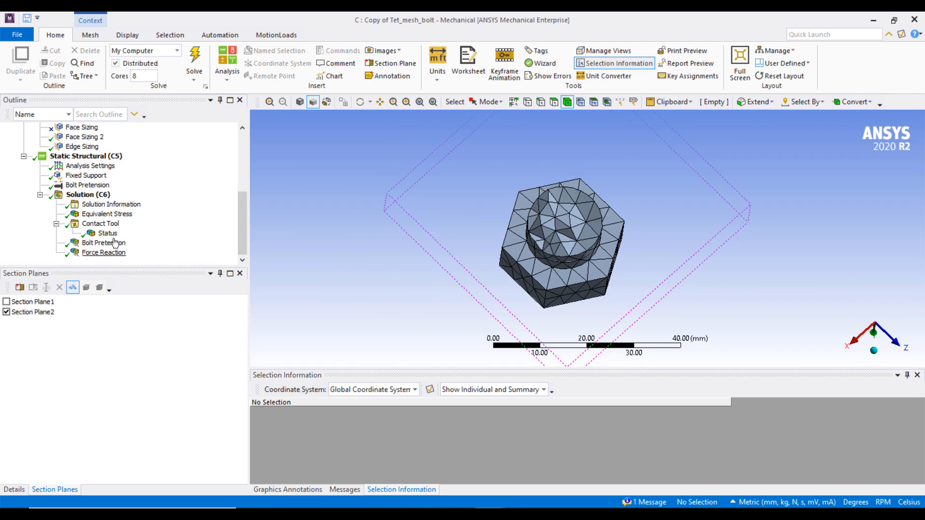
left_click(110, 204)
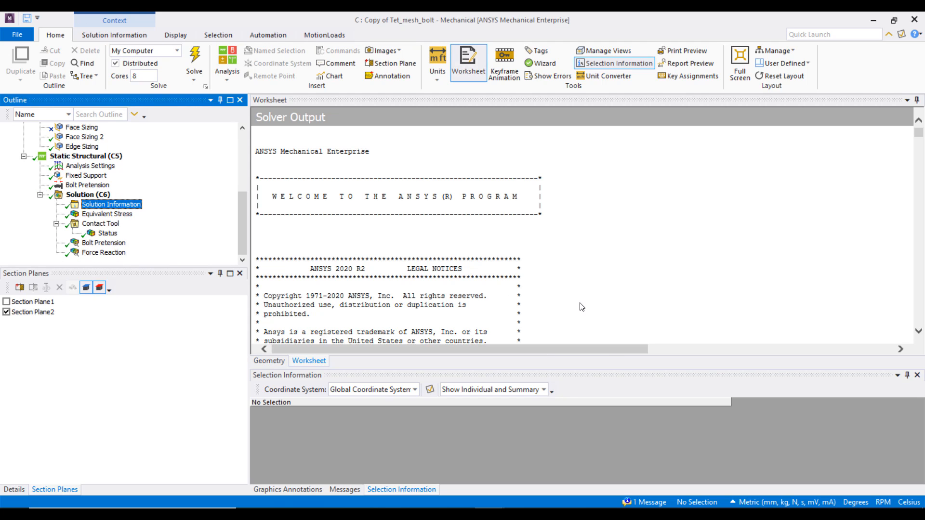
left_click(575, 262)
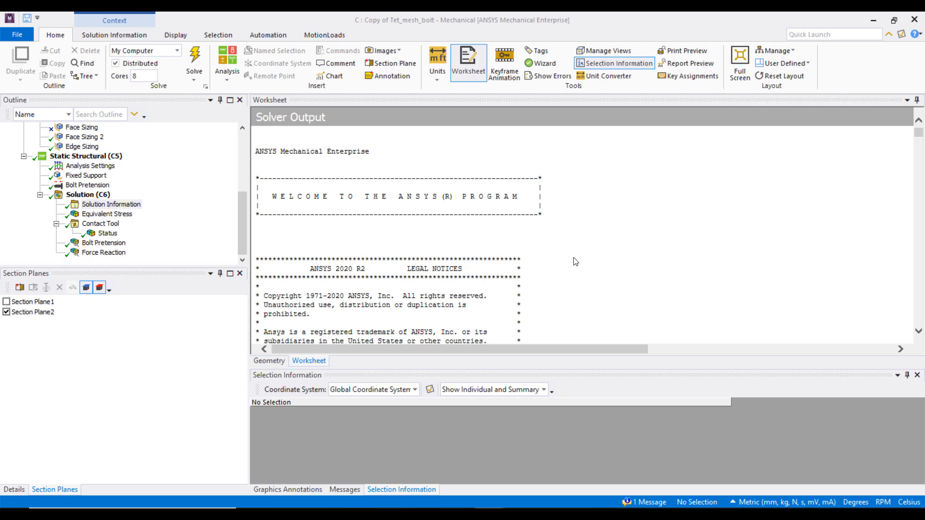
key("ctrl+f")
type("bolt")
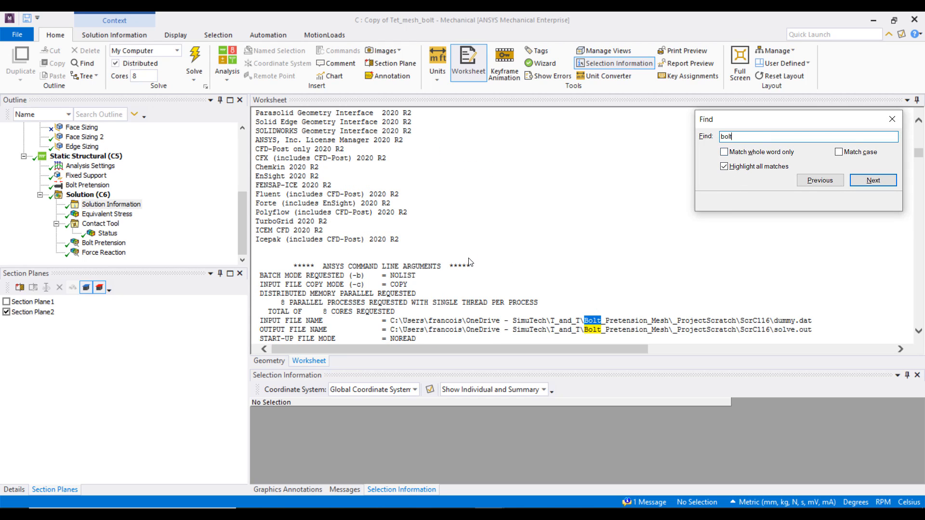
Find the bolt pretension entries in the analysis definition and highlight the completed routine's CP time.
scroll(473, 262, "down", 8)
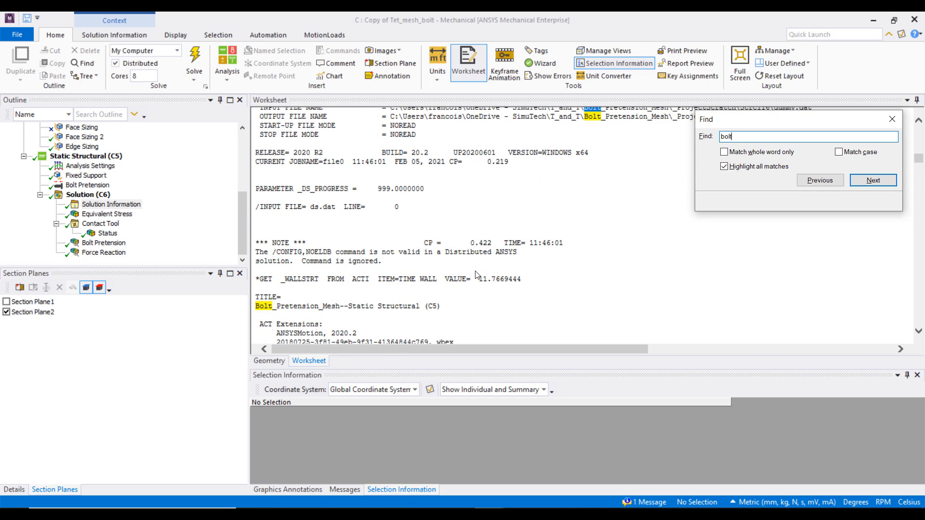
scroll(476, 275, "down", 16)
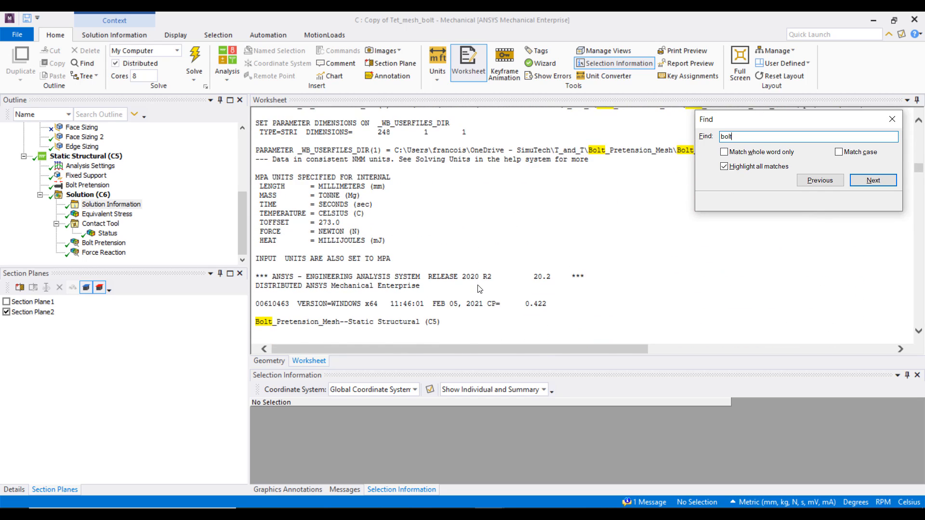
scroll(480, 289, "down", 11)
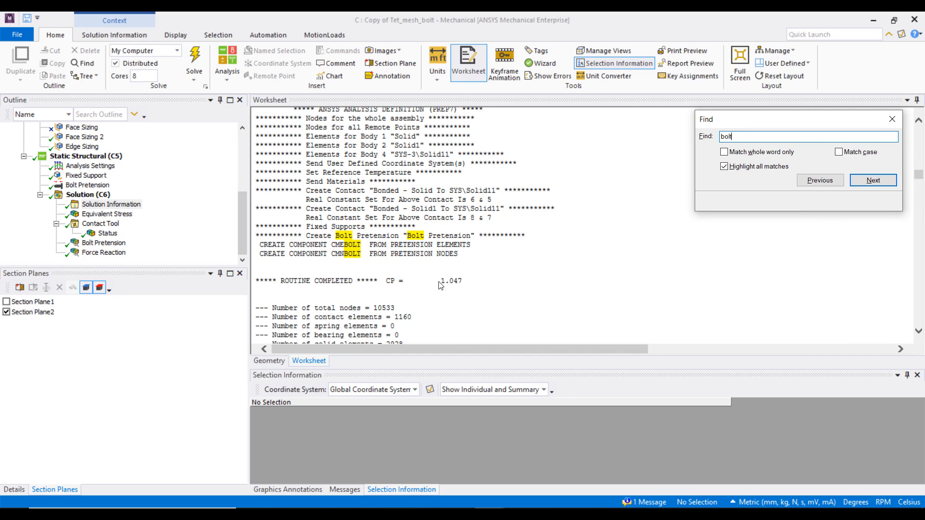
left_click_drag(440, 284, 466, 285)
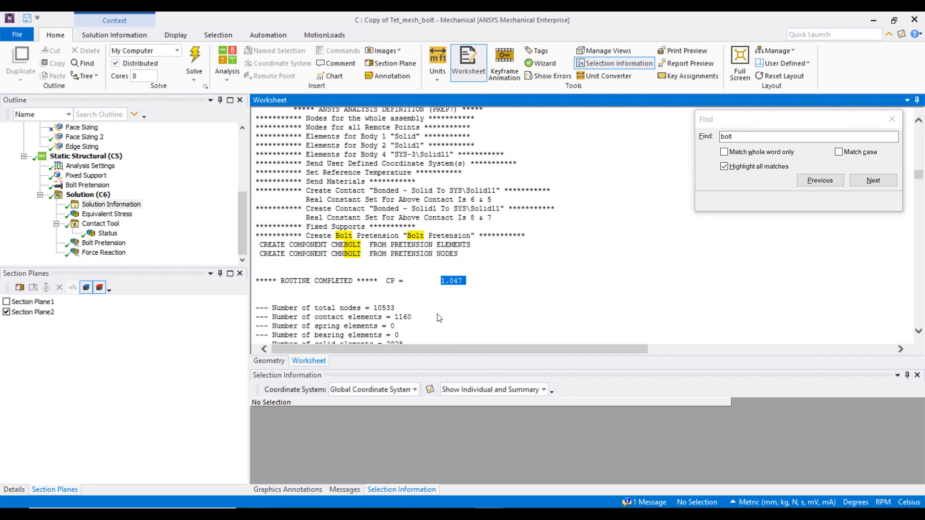
scroll(439, 318, "up", 1)
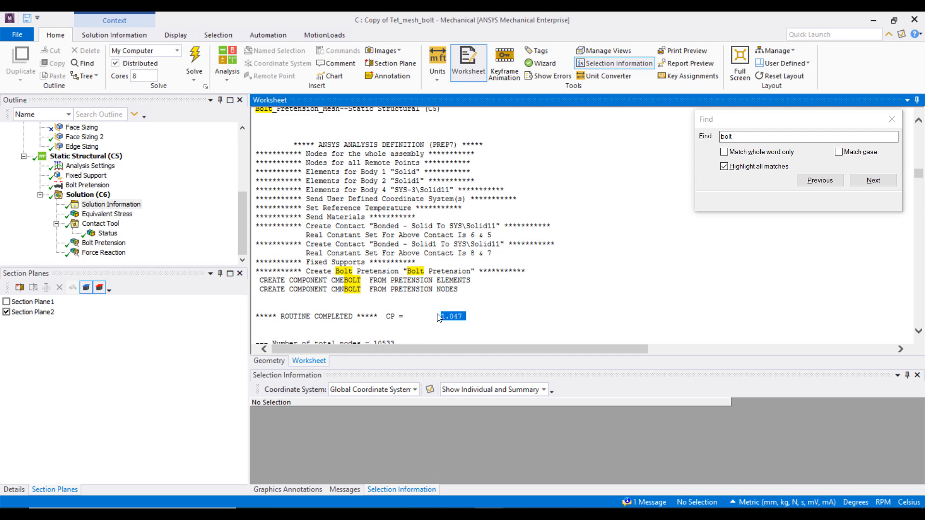
scroll(439, 318, "down", 3)
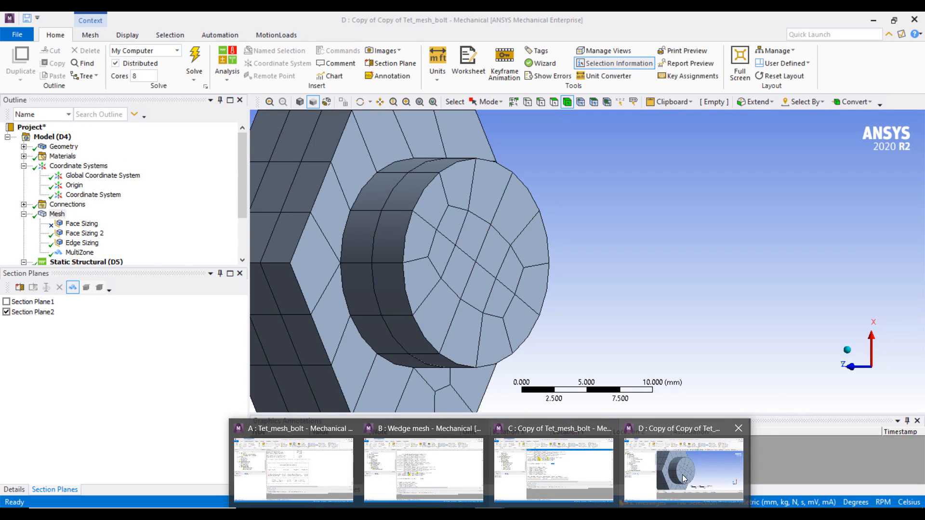
Switch to the D : Copy of Copy of Tet_mesh_bolt model window and examine the MultiZone mesh across the shank's cut.
left_click(682, 479)
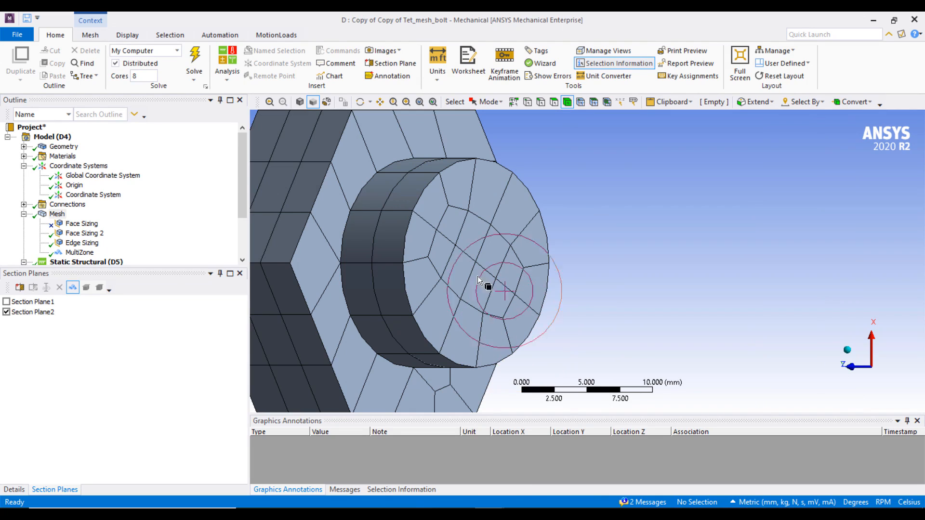
middle_click_drag(443, 262, 452, 280)
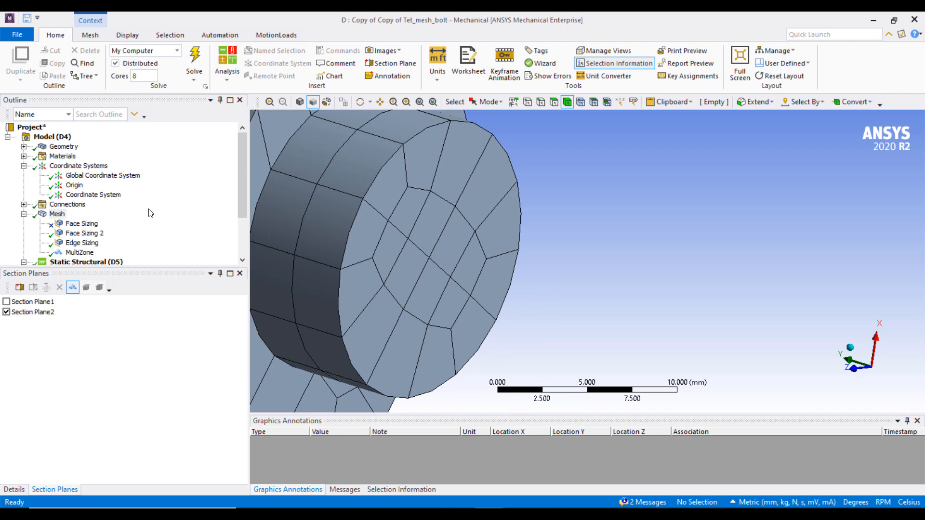
Open the MultiZone model's Solution Information output and highlight the completed preprocessing routine's CP time.
scroll(150, 222, "down", 2)
left_click(121, 255)
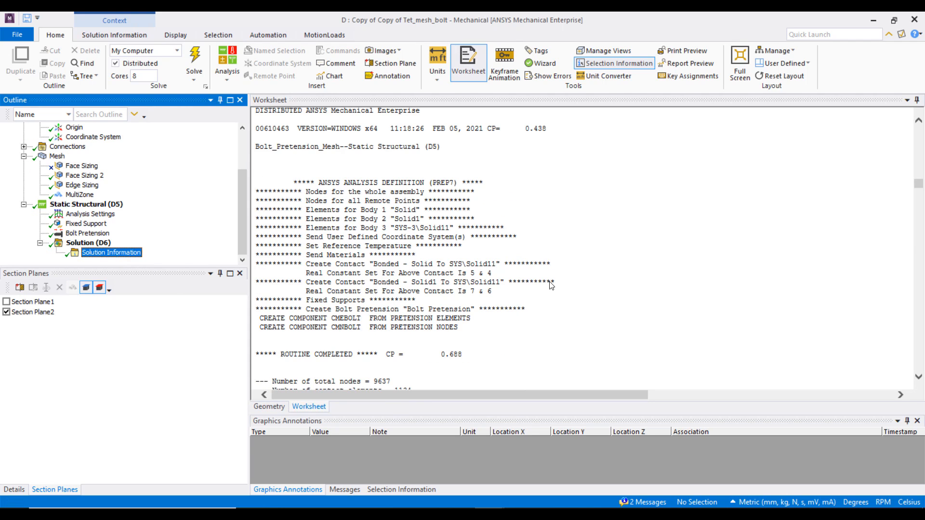
left_click_drag(437, 355, 462, 356)
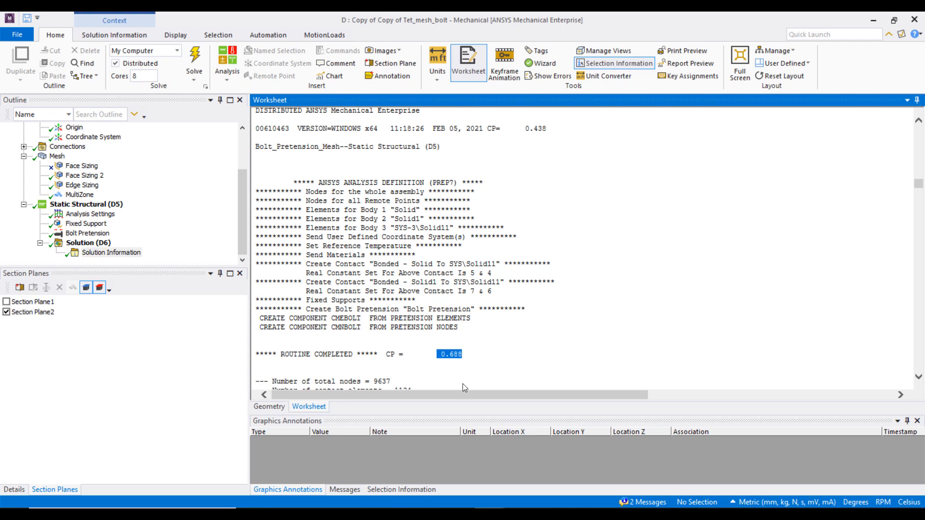